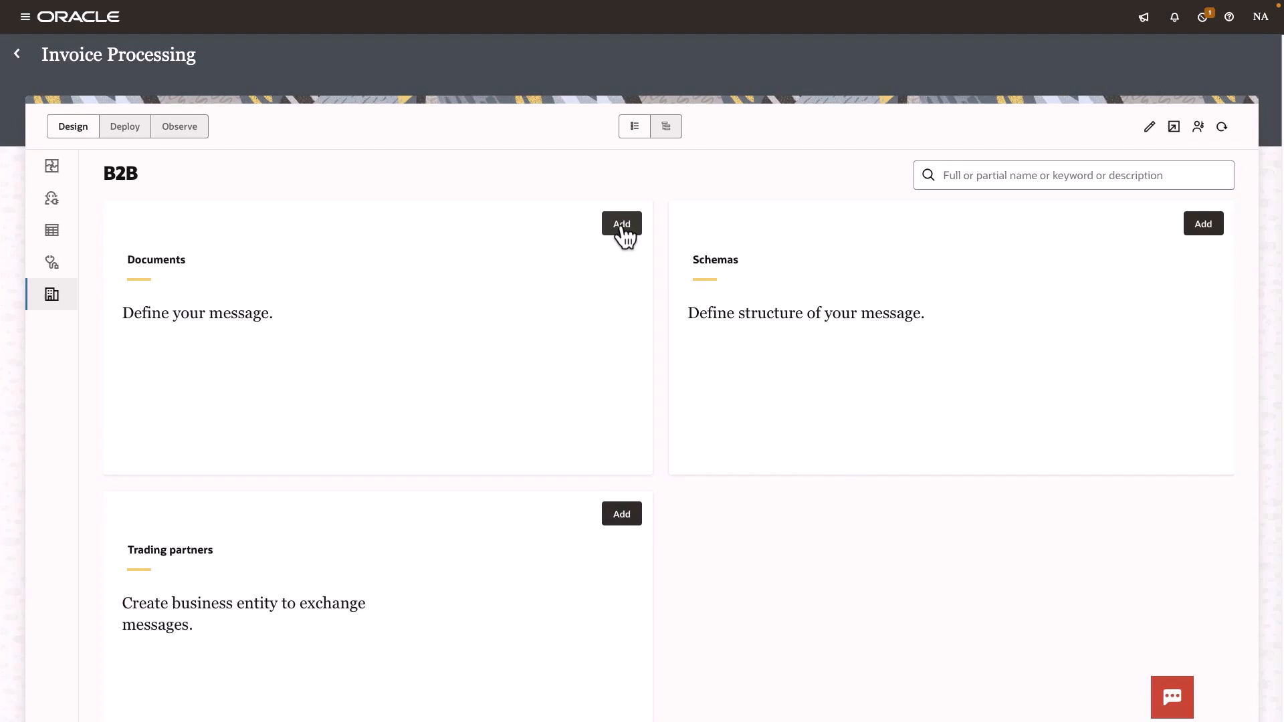
Create a B2B document named X12 820 Payment Advice with standard X12, version 4010, type 820 (Payment Order/Remittance Advice) and the Standard schema.
{"action": "left_click", "coordinate": [622, 225]}
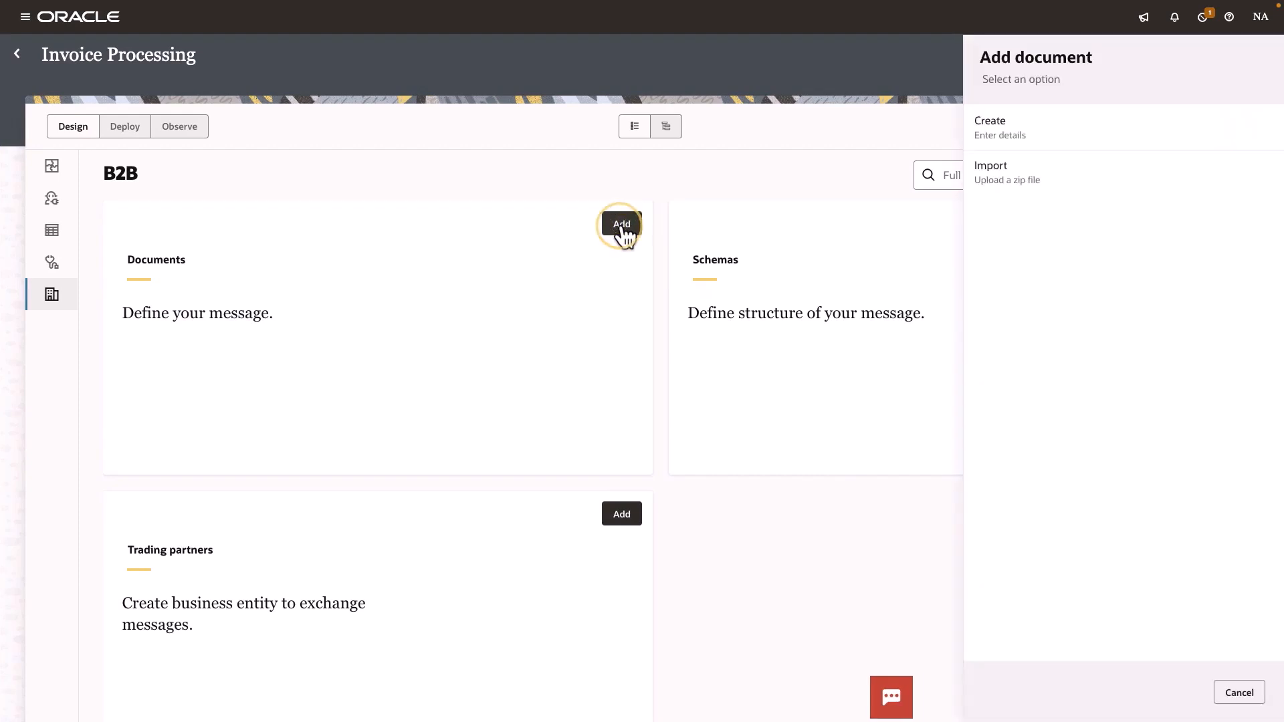
{"action": "left_click", "coordinate": [1001, 137]}
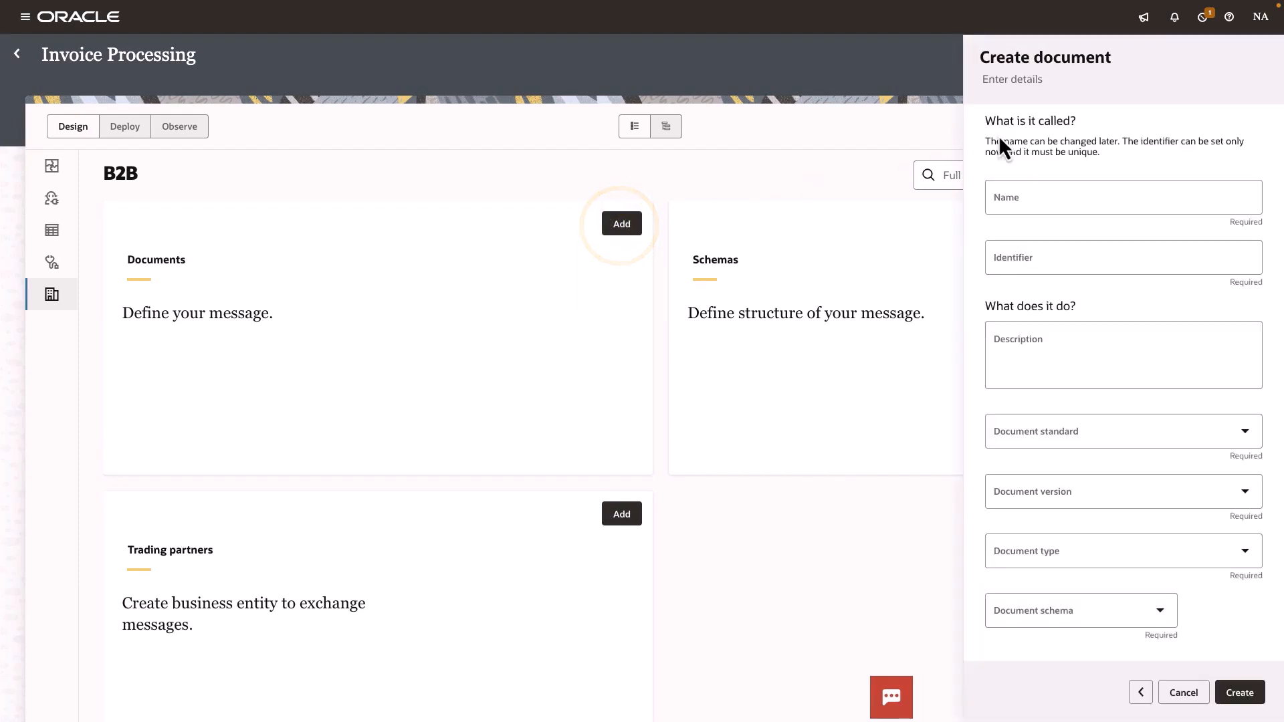
{"action": "left_click", "coordinate": [1018, 208]}
{"action": "type", "text": "X12 820 Payment Advice"}
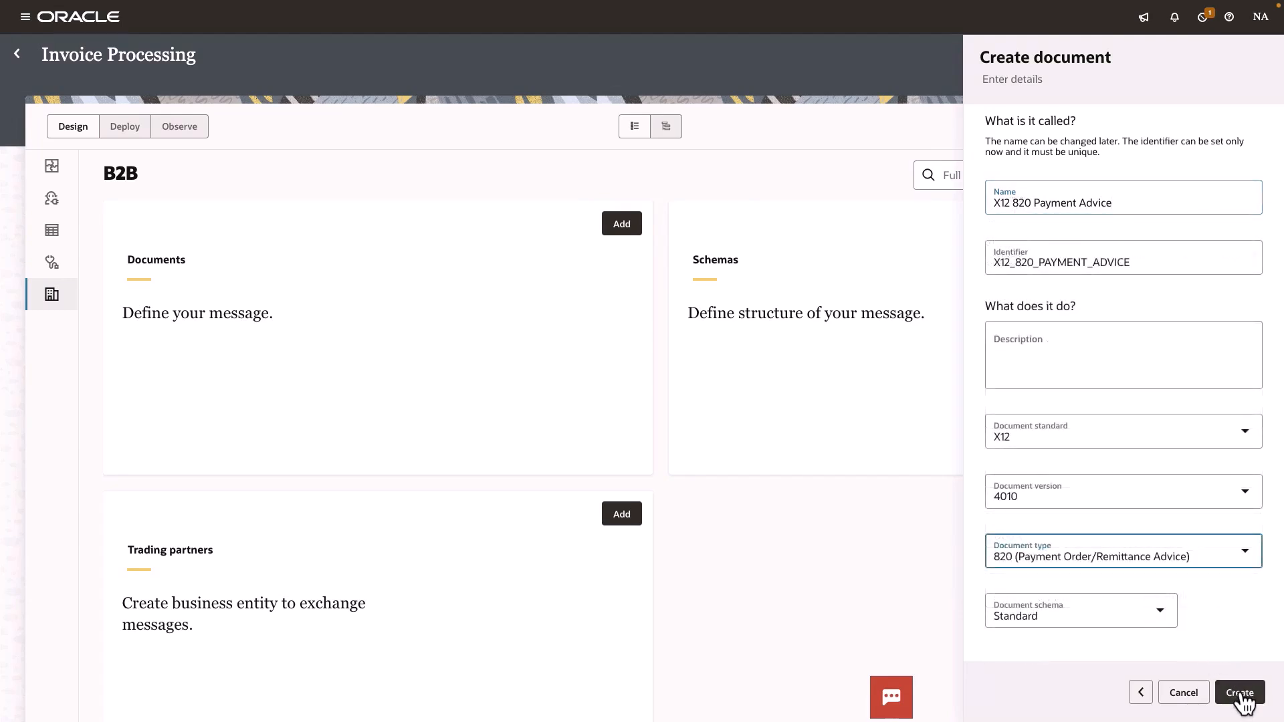
{"action": "left_click", "coordinate": [1241, 693]}
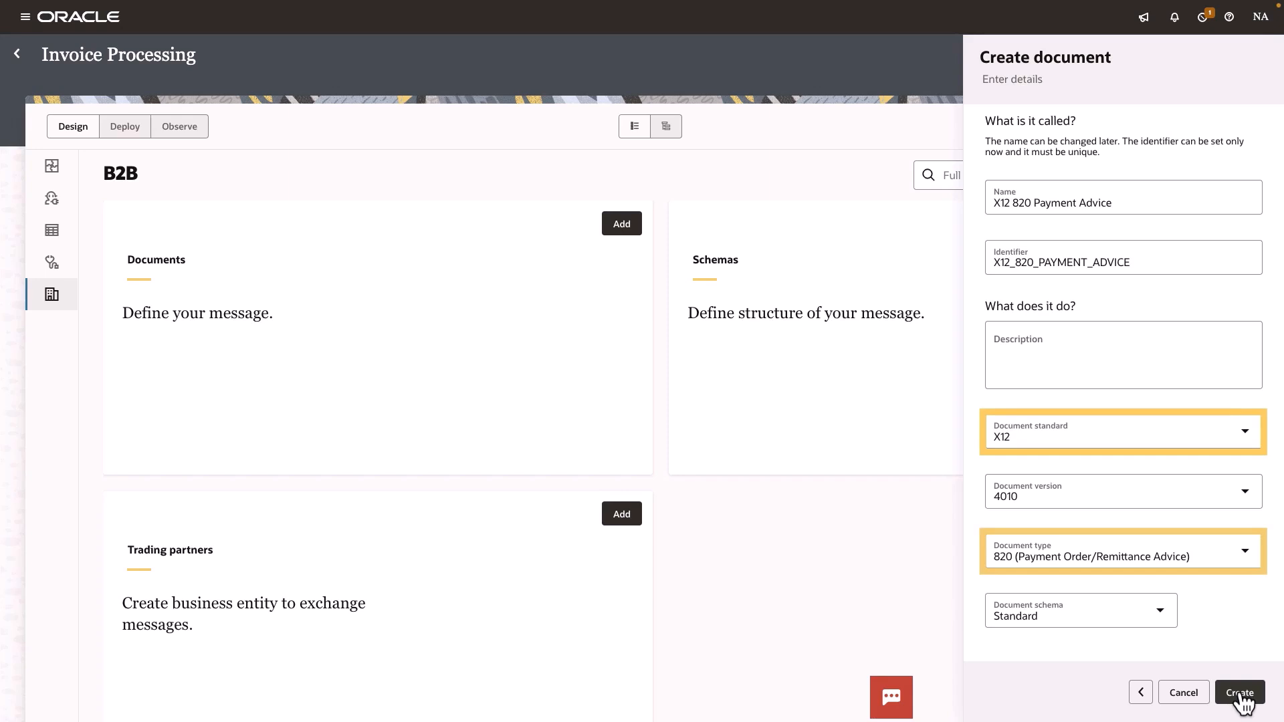
{"action": "left_click", "coordinate": [1240, 694]}
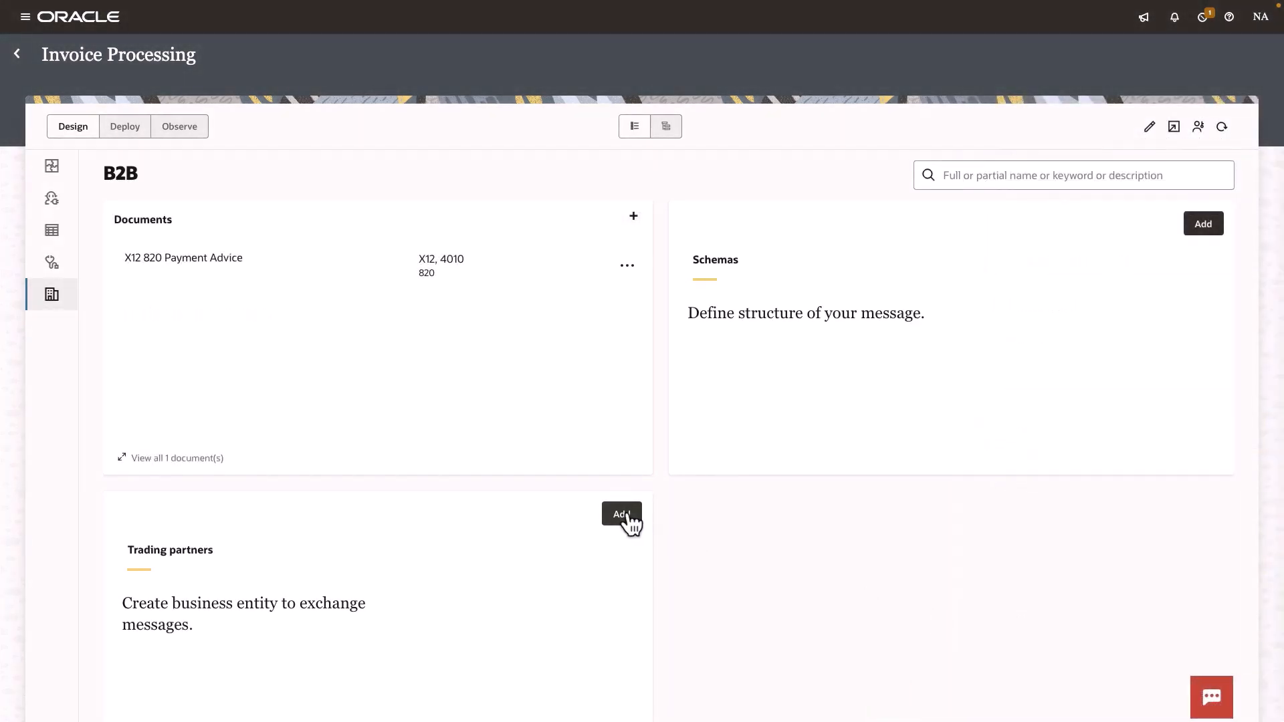
Create a B2B trading partner named Payer.
{"action": "left_click", "coordinate": [626, 516]}
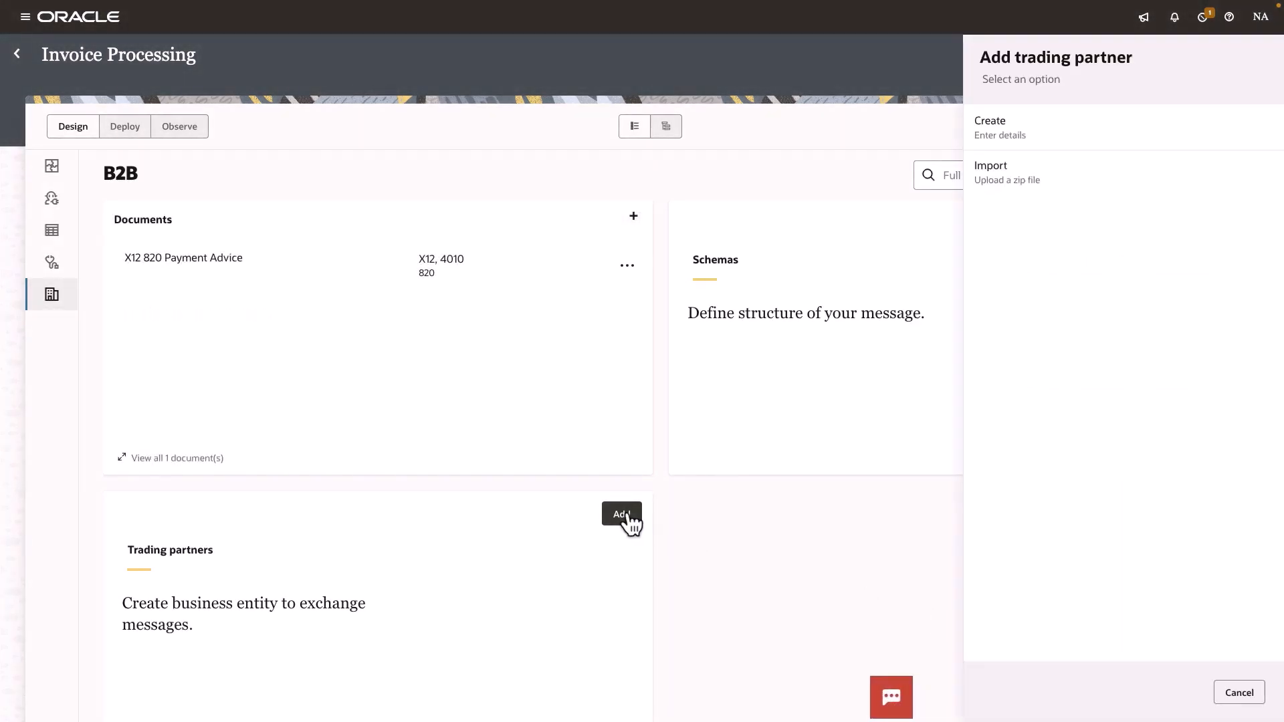
{"action": "left_click", "coordinate": [1017, 132]}
{"action": "type", "text": "Payer"}
{"action": "left_click", "coordinate": [1242, 693]}
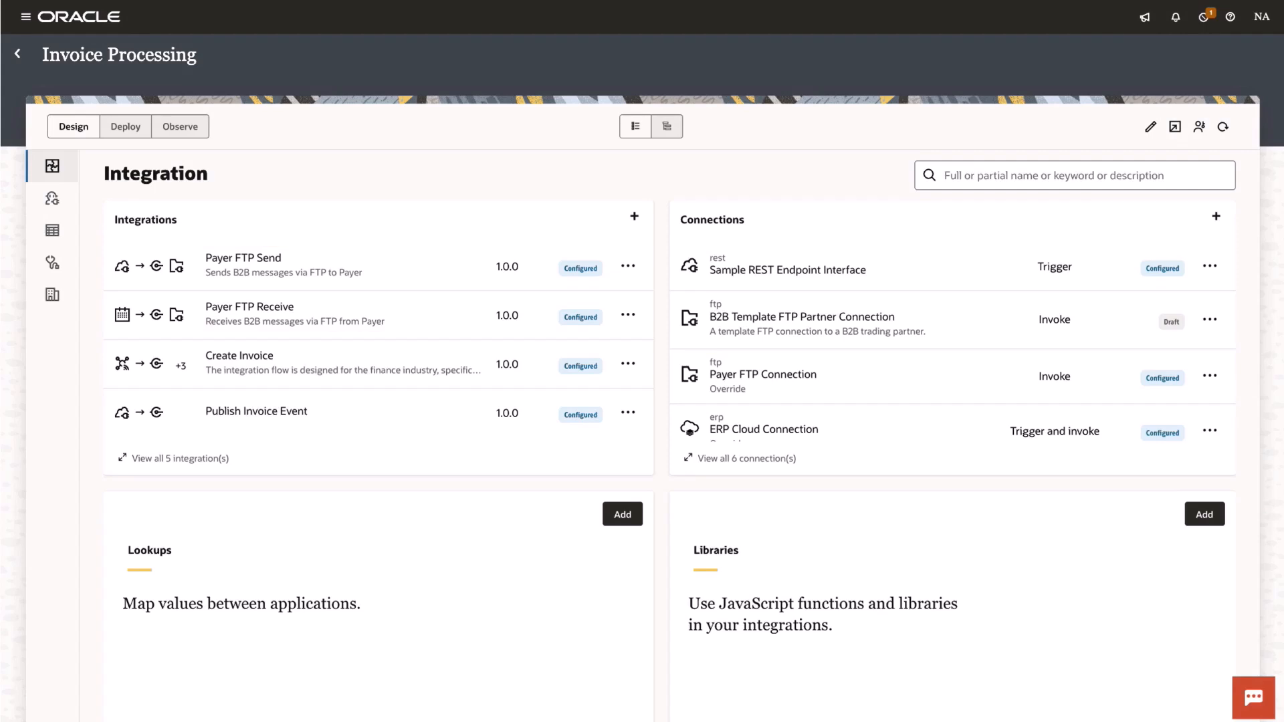
Create an application-triggered integration named Invoice Payment in the project.
{"action": "left_click", "coordinate": [634, 216]}
{"action": "left_click", "coordinate": [997, 141]}
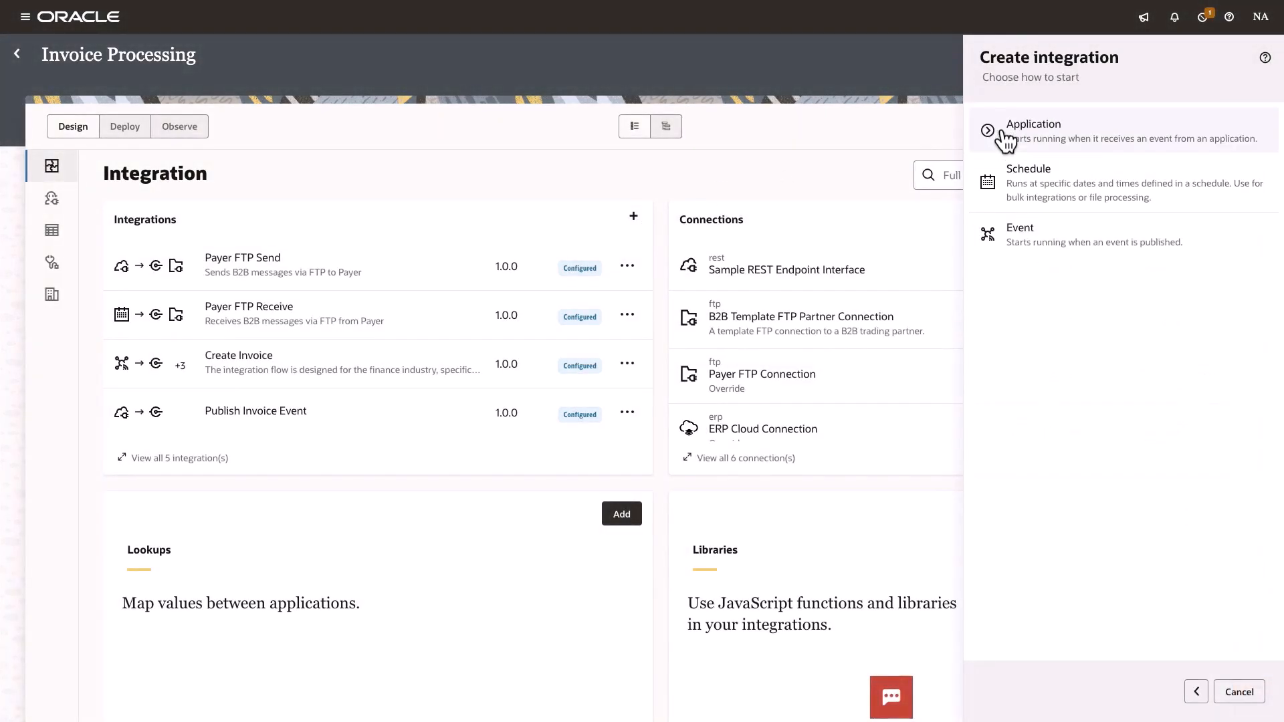
{"action": "left_click", "coordinate": [1055, 129]}
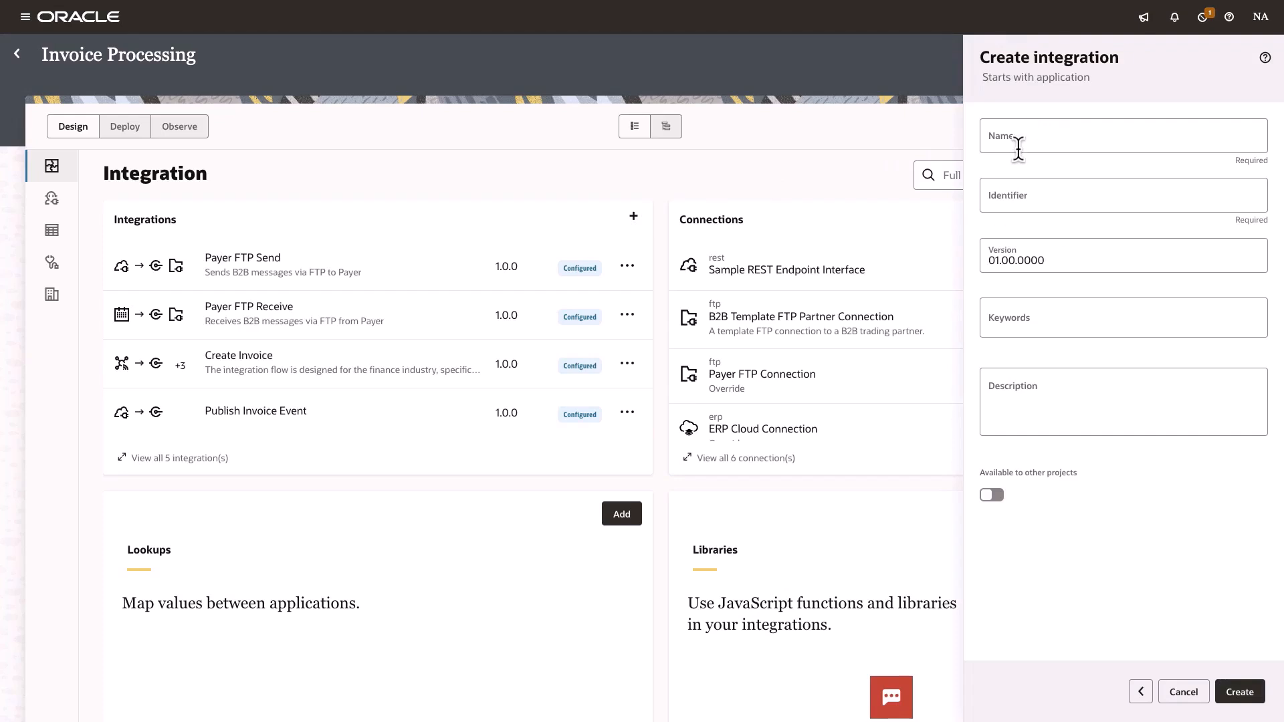
{"action": "left_click", "coordinate": [1018, 147]}
{"action": "type", "text": "Invoice Payment"}
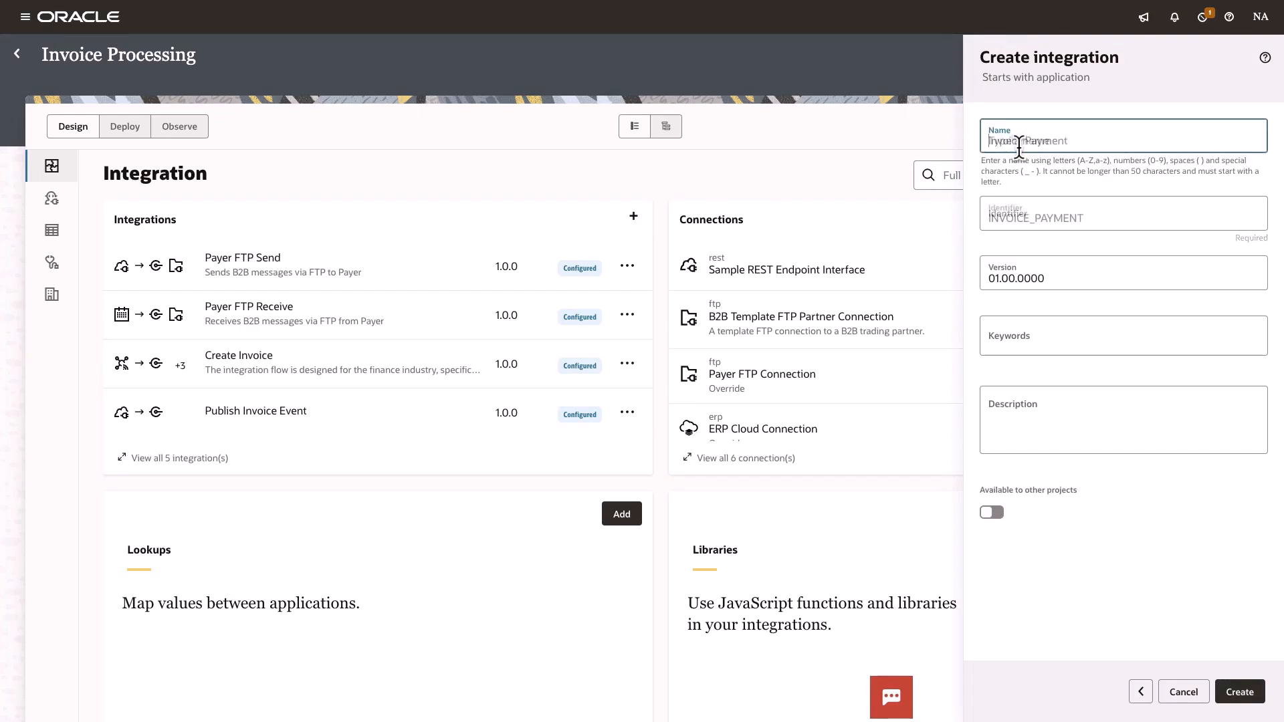
{"action": "left_click", "coordinate": [1238, 692]}
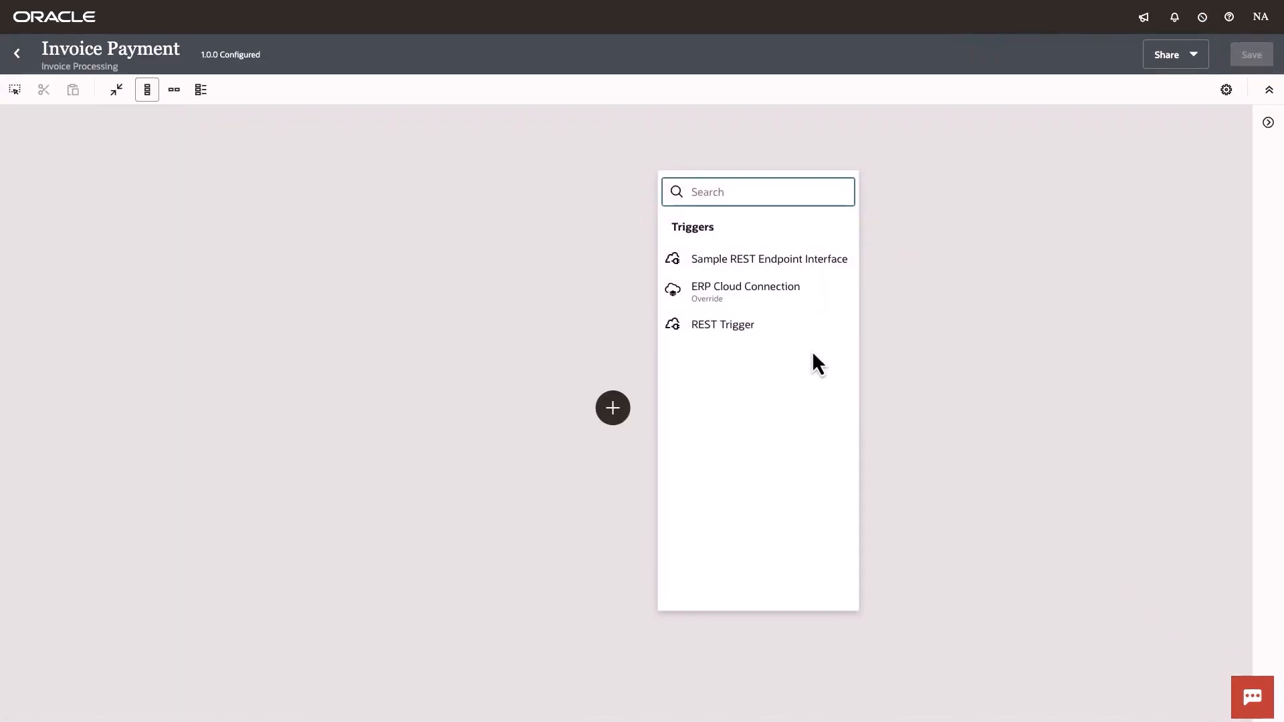
Add the ERP Cloud Connection as trigger, subscribed to the Payables Invoice Created business event.
{"action": "left_click", "coordinate": [748, 286]}
{"action": "left_click", "coordinate": [862, 342]}
{"action": "type", "text": "invoice"}
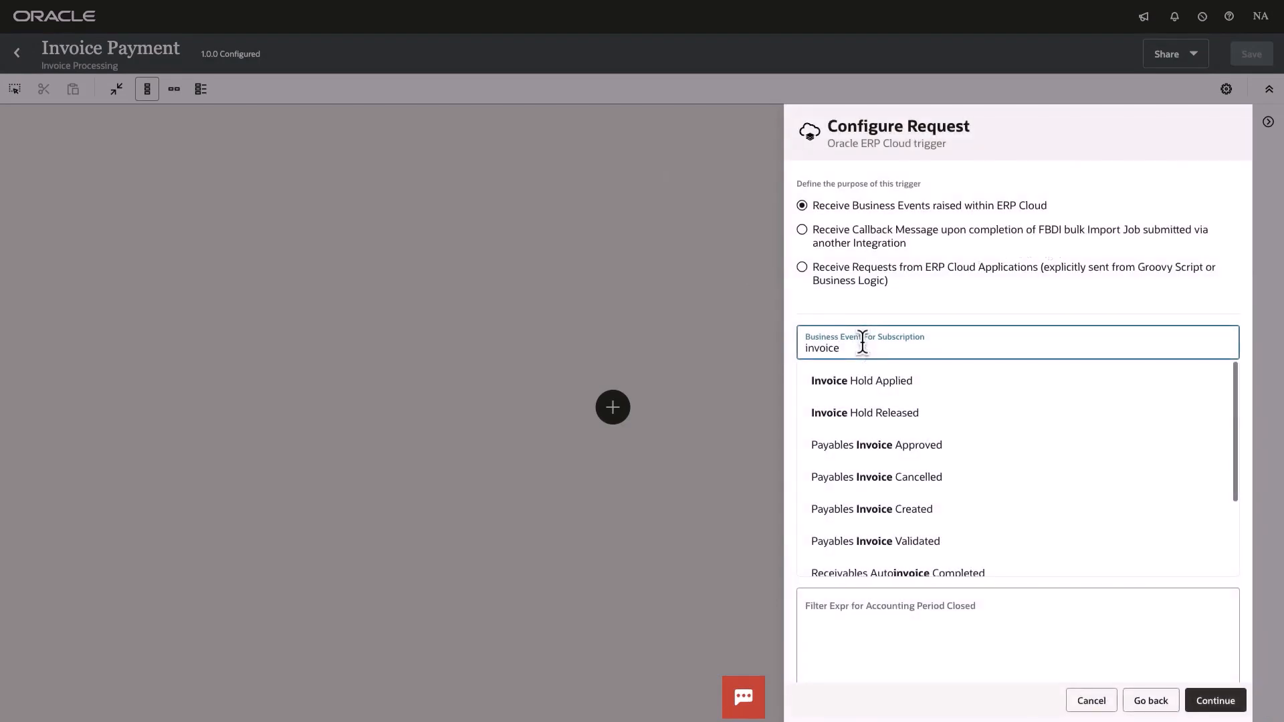
{"action": "left_click", "coordinate": [896, 507]}
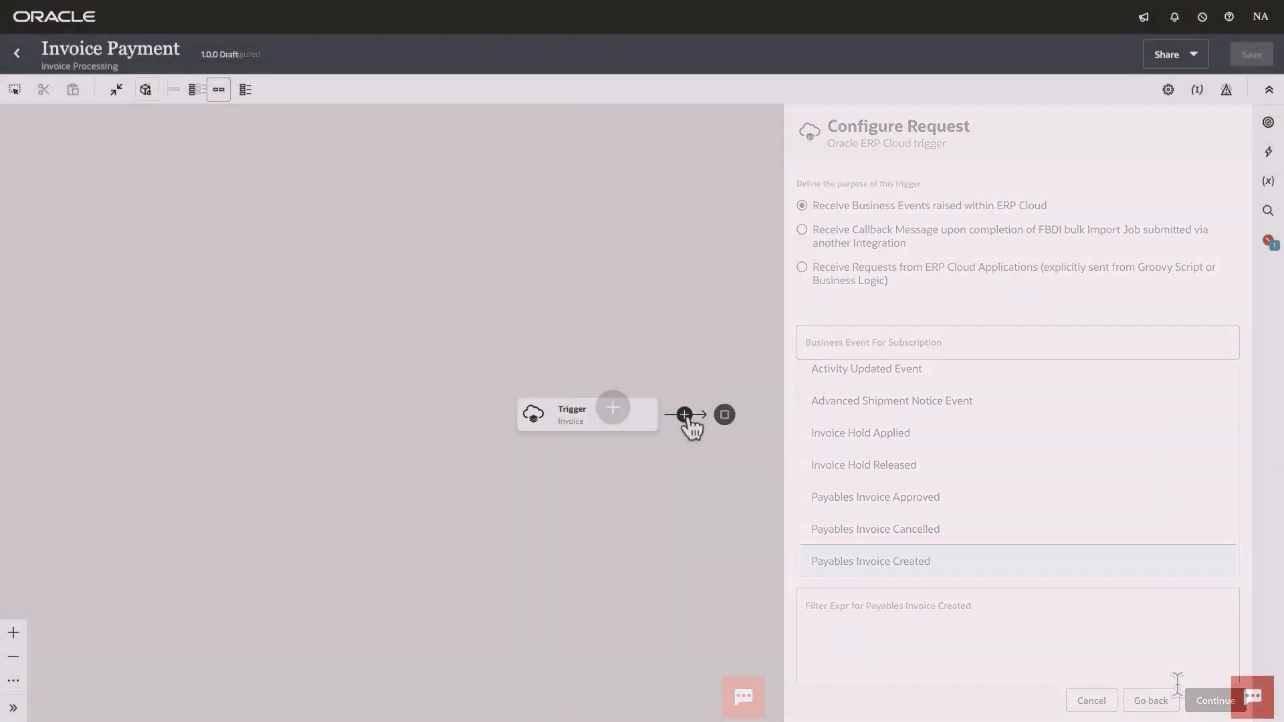
Add a B2B action named Transform in B2B Trading Partner mode after the trigger.
{"action": "left_click", "coordinate": [684, 414]}
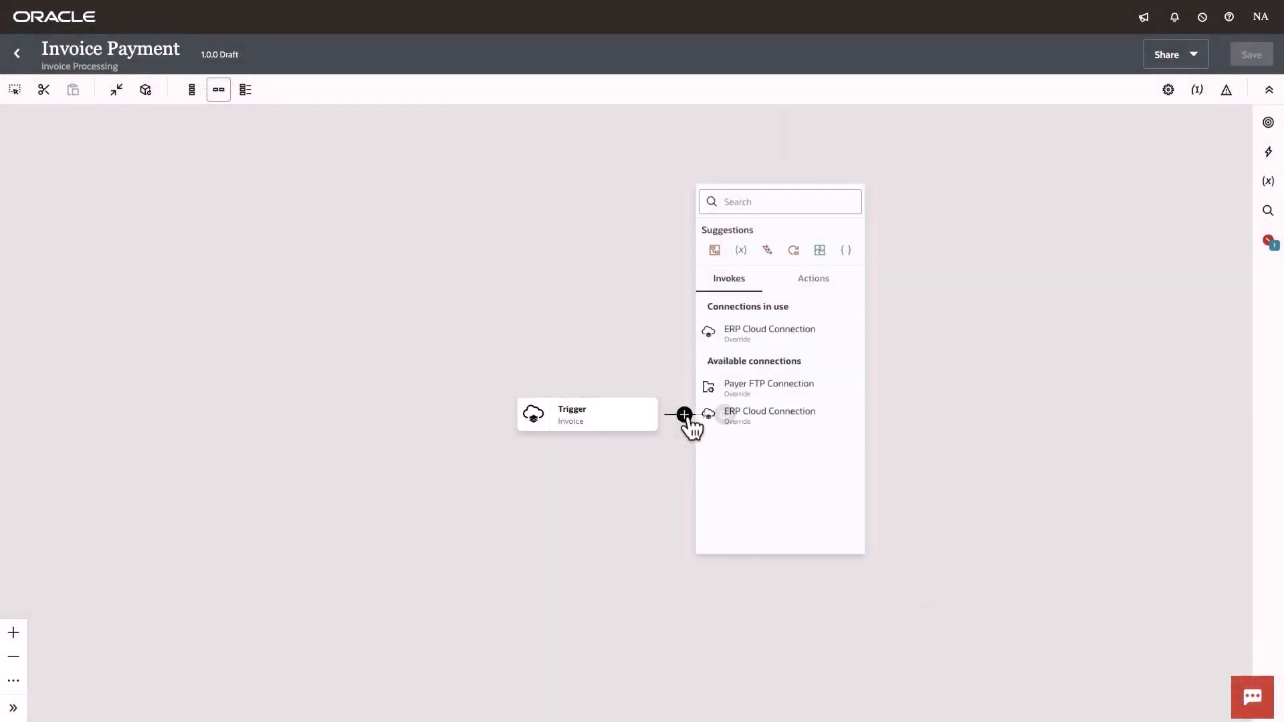
{"action": "type", "text": "b2b"}
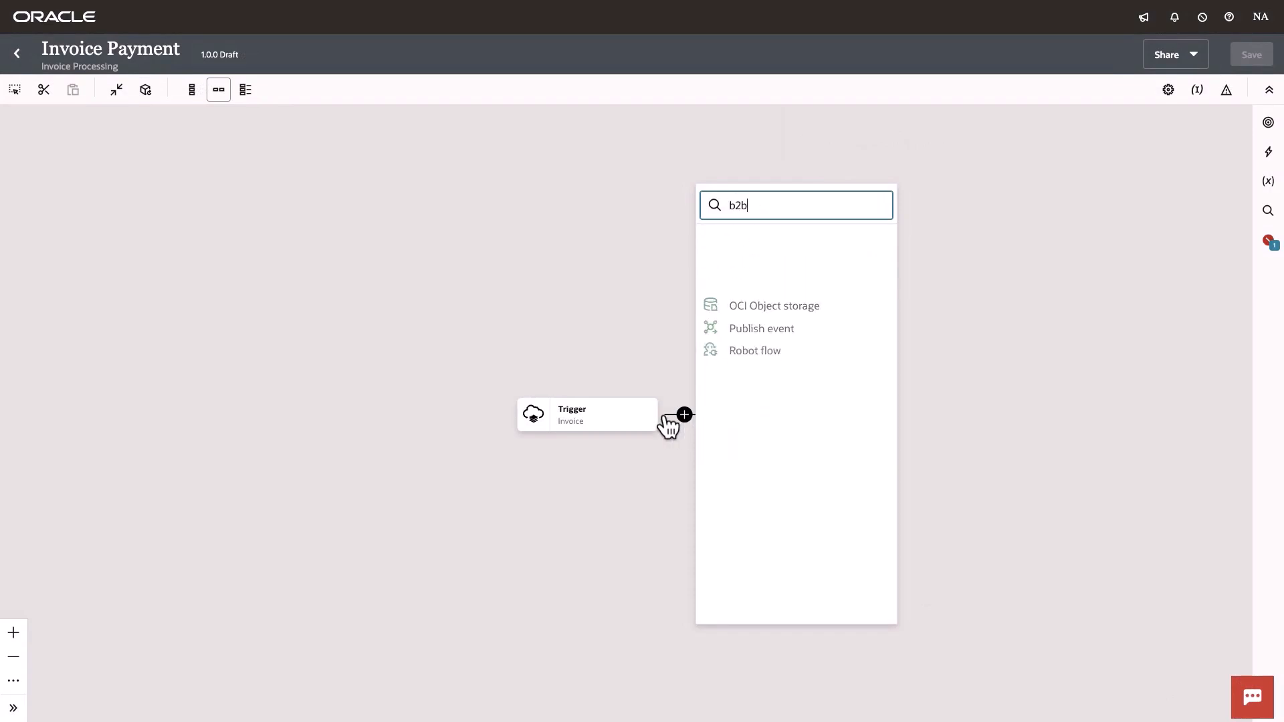
{"action": "left_click", "coordinate": [737, 275]}
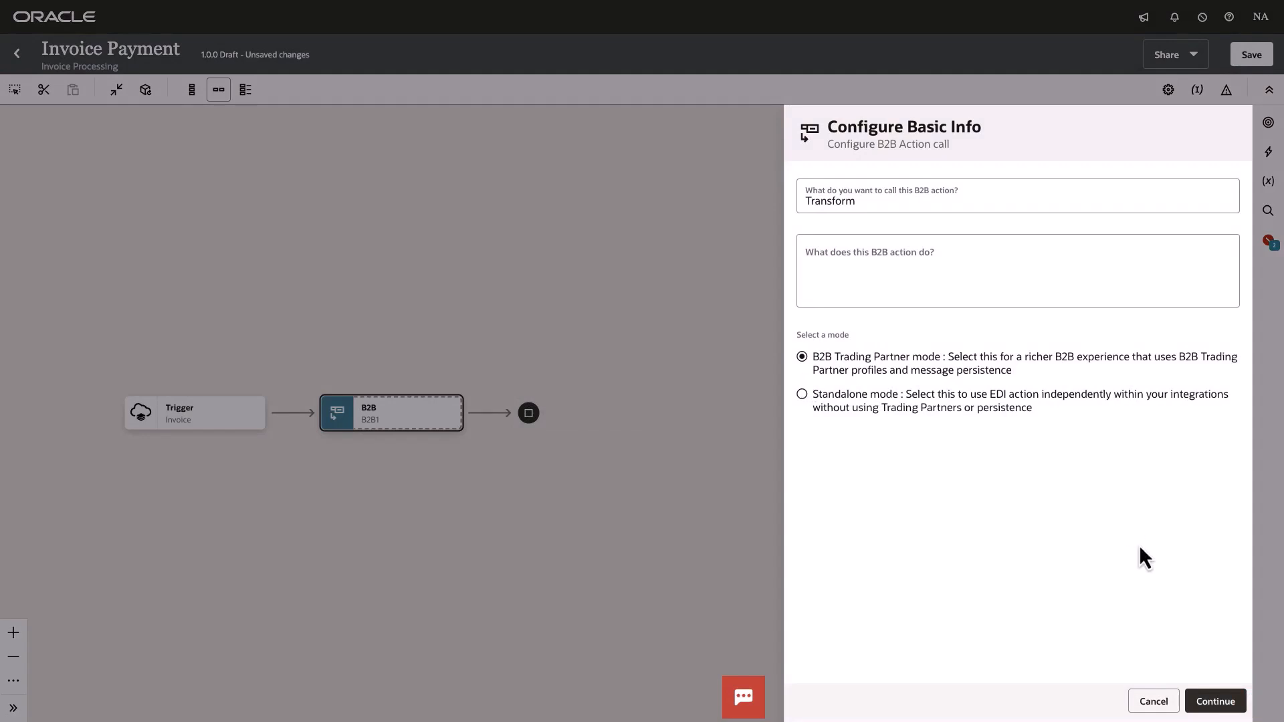
{"action": "left_click", "coordinate": [1207, 701]}
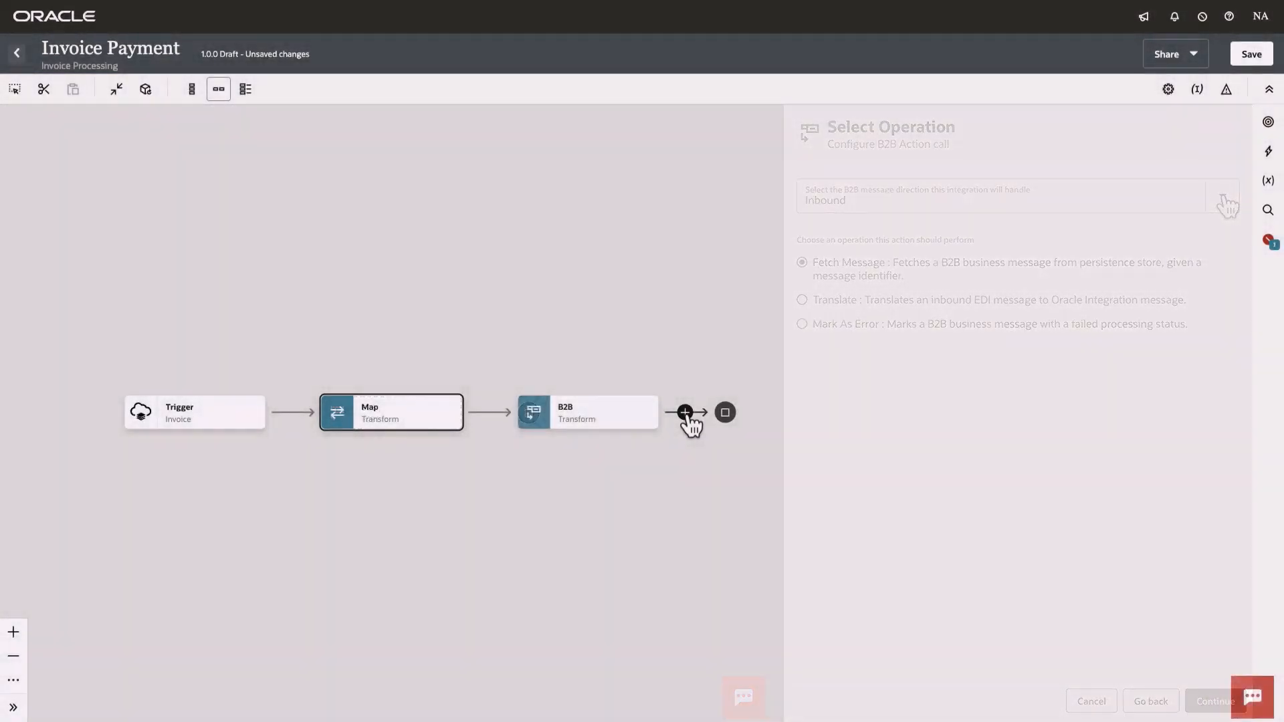
Add an integration call named SendToTP after the B2B action, invoking Payer FTP Send (1.0) from the Invoice Processing project with the POST operation.
{"action": "left_click", "coordinate": [688, 412]}
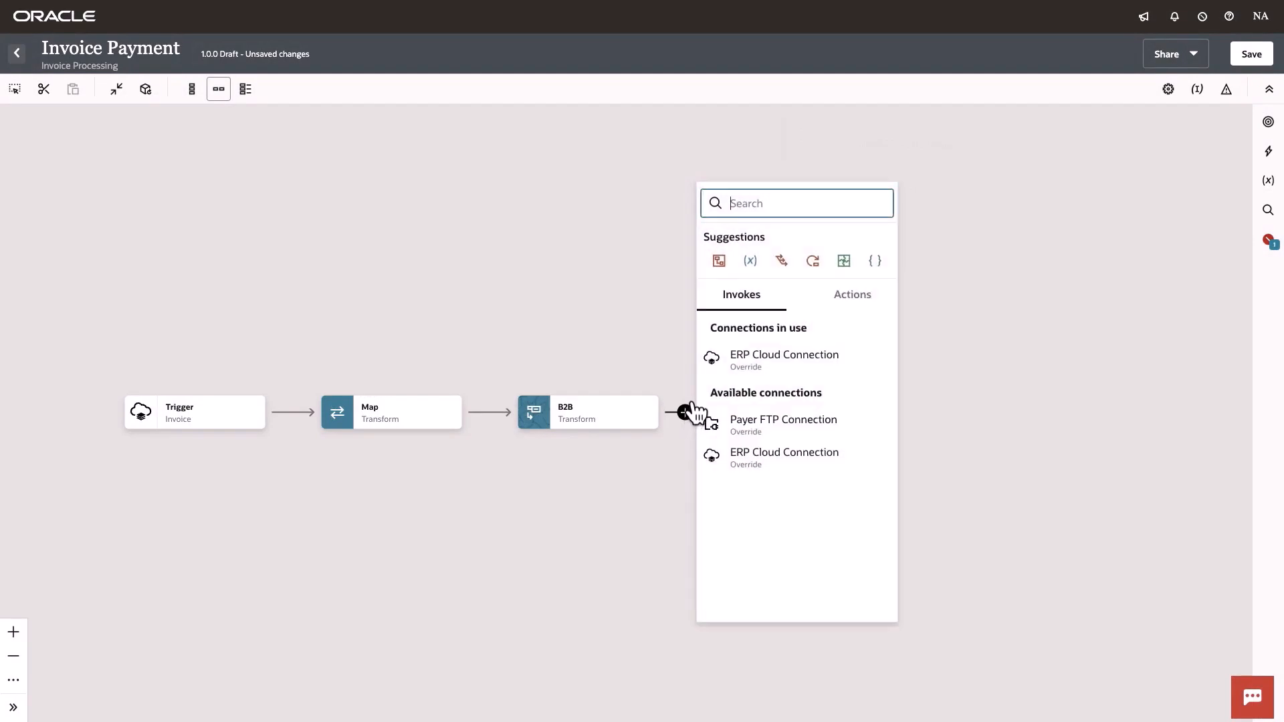
{"action": "type", "text": "integration"}
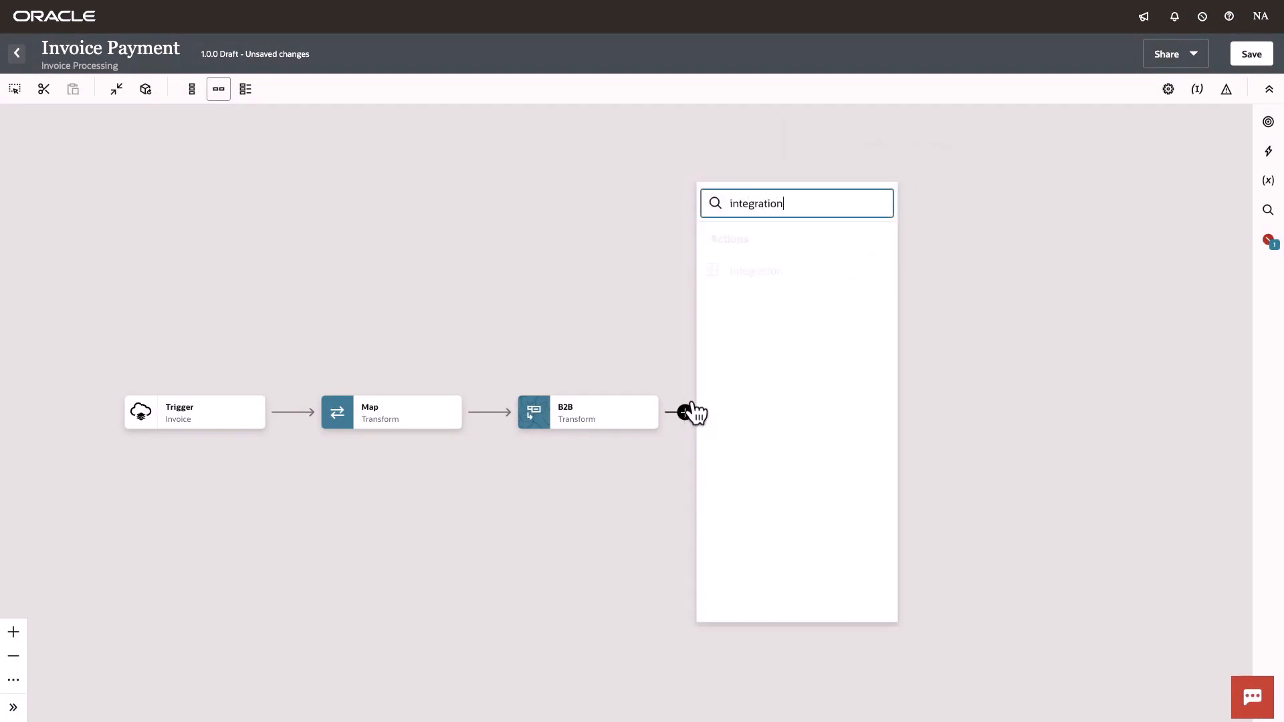
{"action": "left_click", "coordinate": [757, 274]}
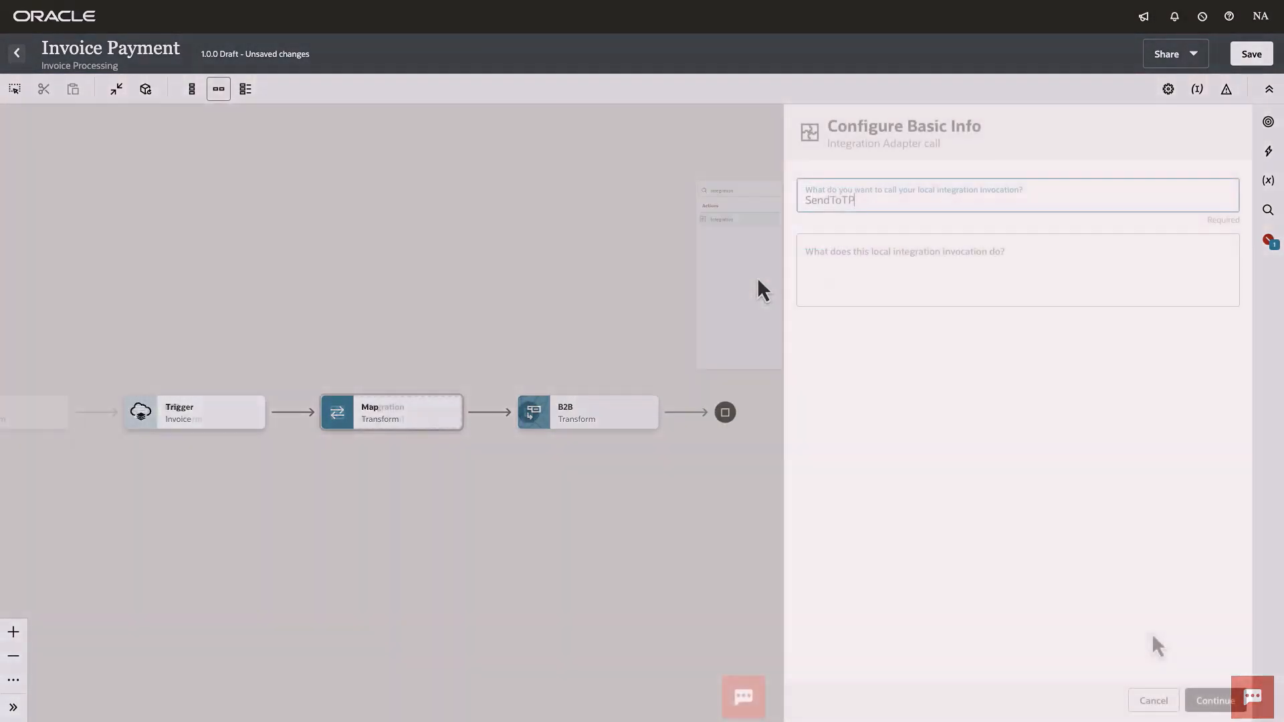
{"action": "left_click", "coordinate": [1214, 700]}
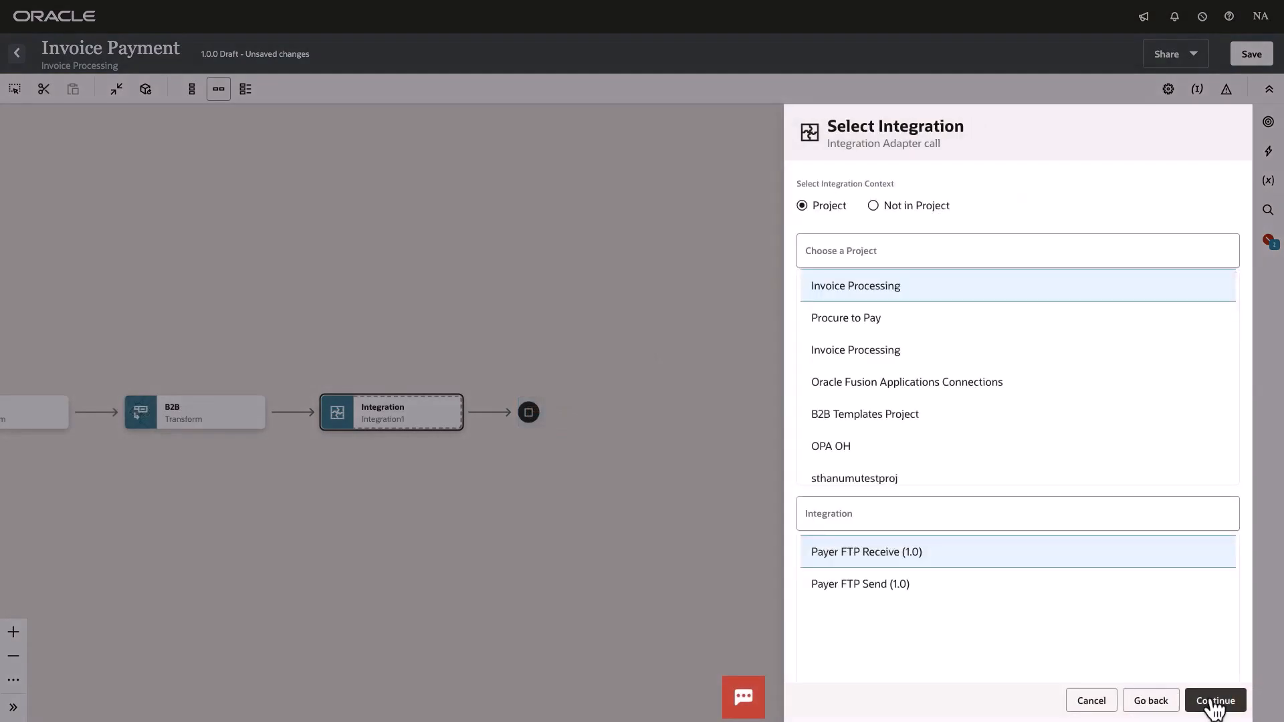
{"action": "left_click", "coordinate": [956, 589]}
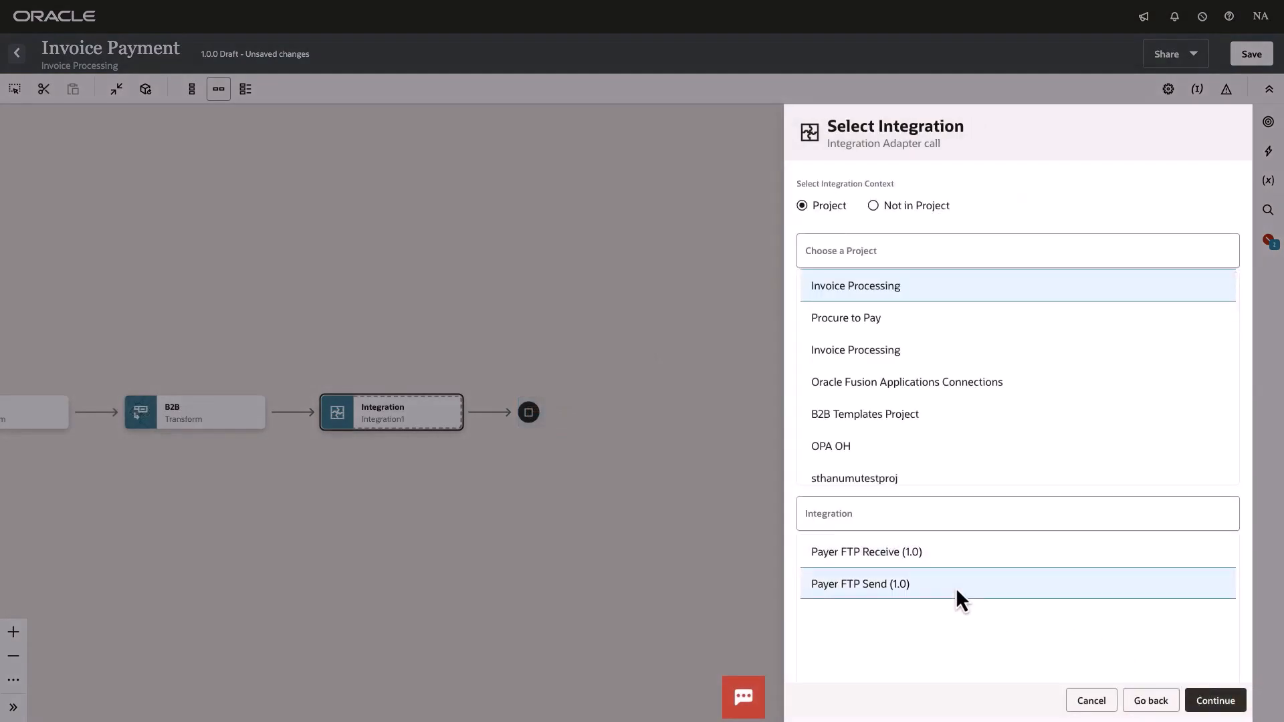
{"action": "left_click", "coordinate": [1213, 702]}
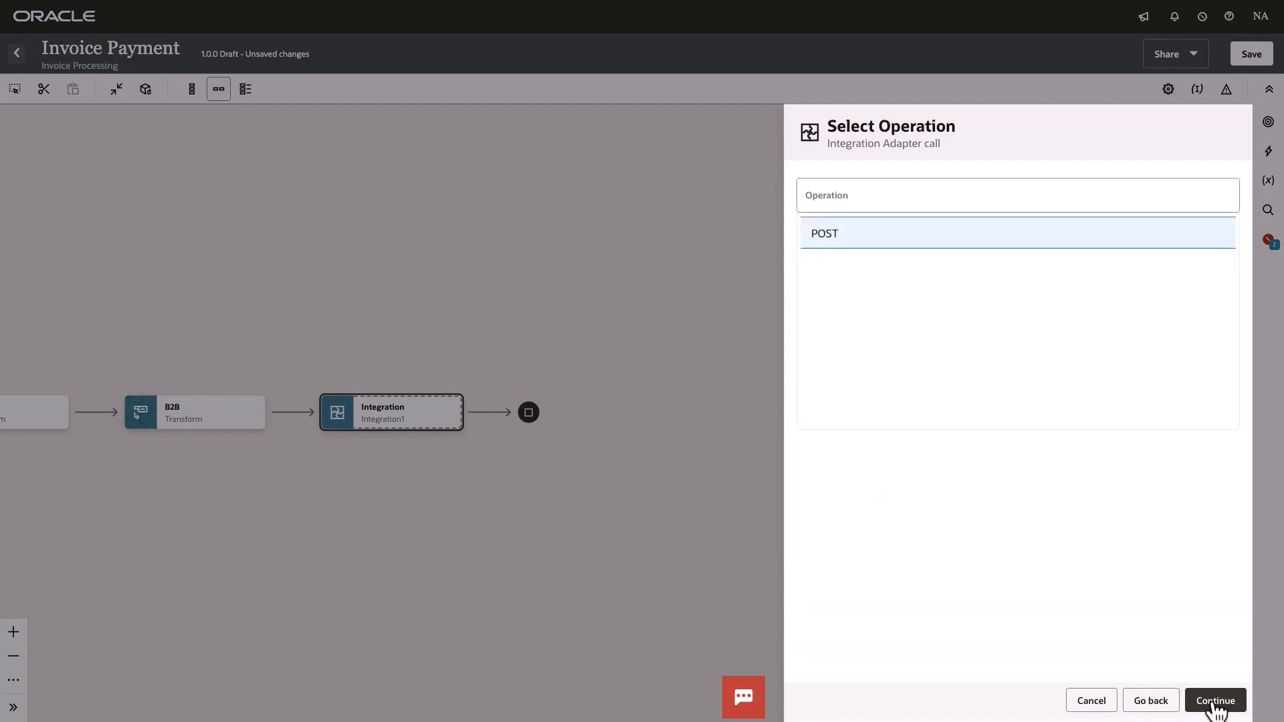
{"action": "left_click", "coordinate": [1215, 702]}
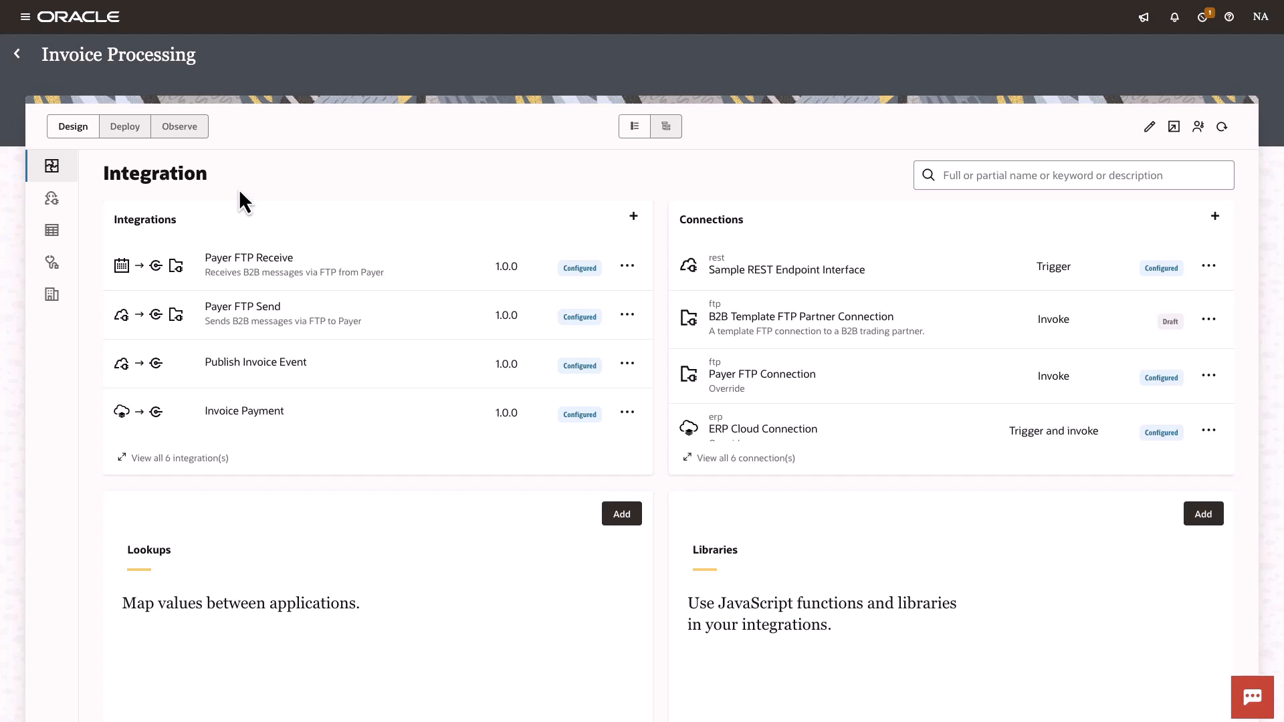
Include the Create Invoice, Invoice Payment, Payer FTP Receive and Payer FTP Send integrations in the project's 1.0.0 deployment.
{"action": "left_click", "coordinate": [126, 131]}
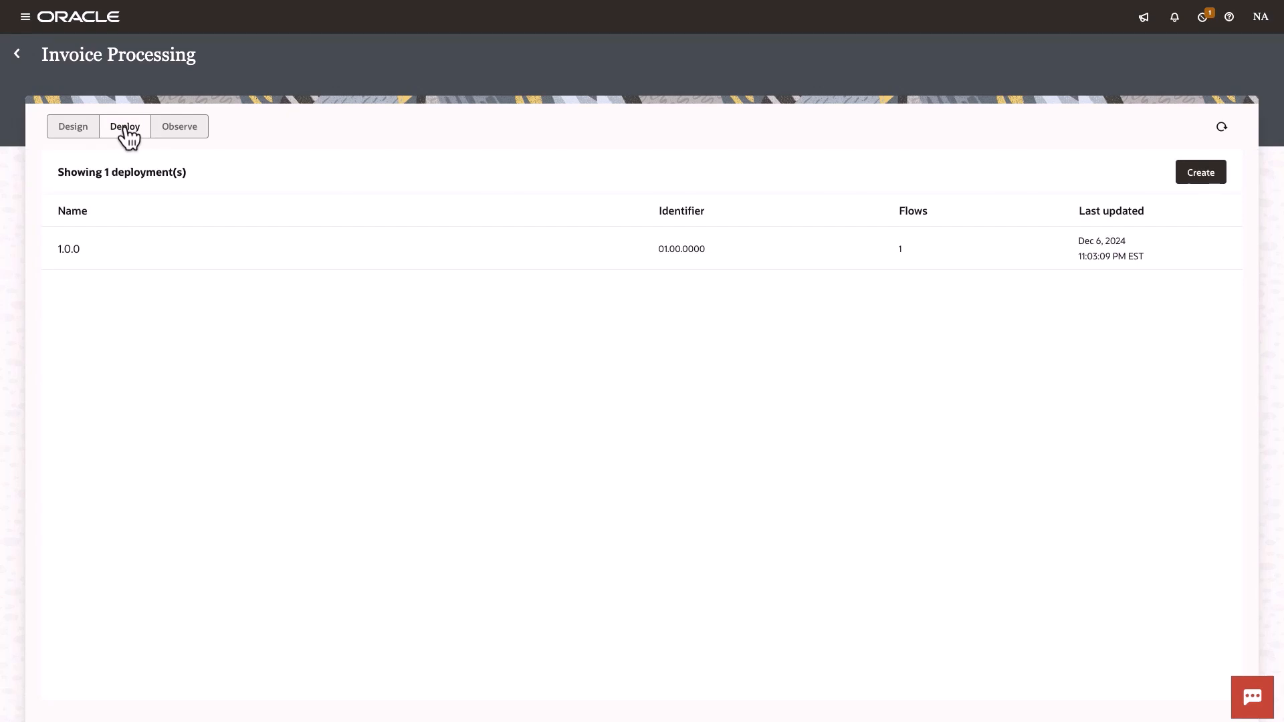
{"action": "left_click", "coordinate": [70, 249]}
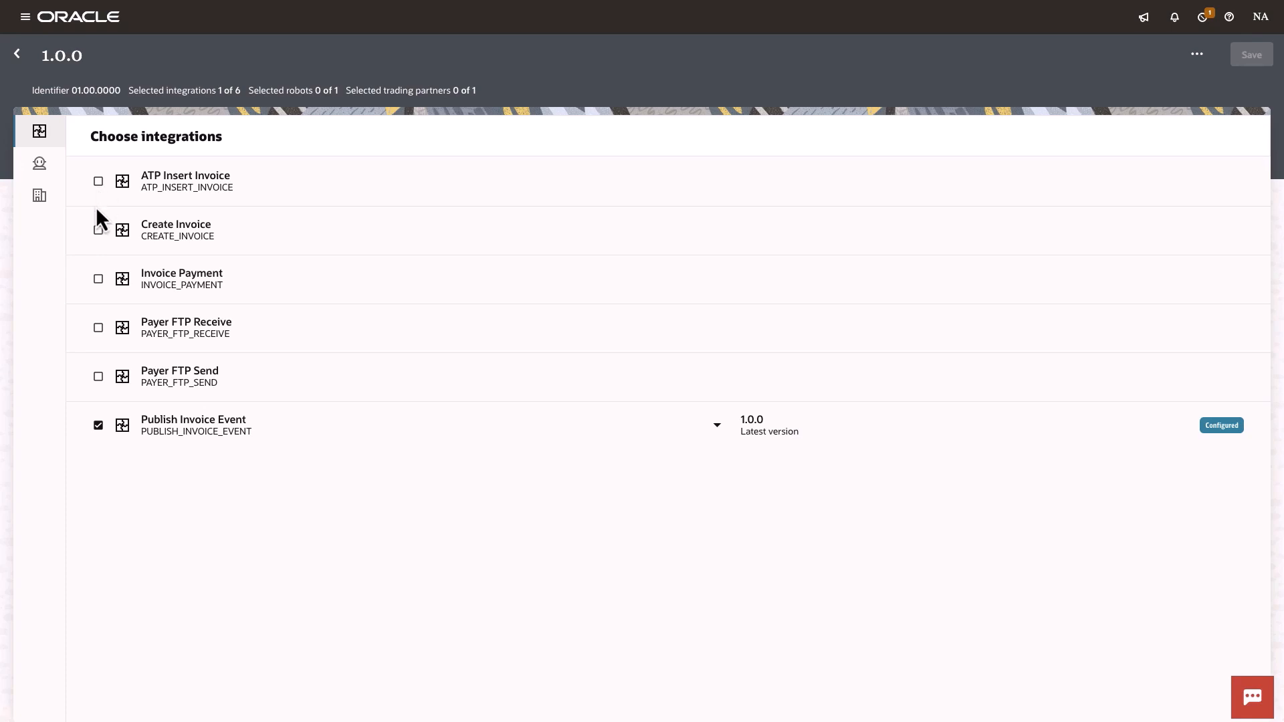
{"action": "left_click", "coordinate": [99, 230]}
{"action": "left_click", "coordinate": [98, 279]}
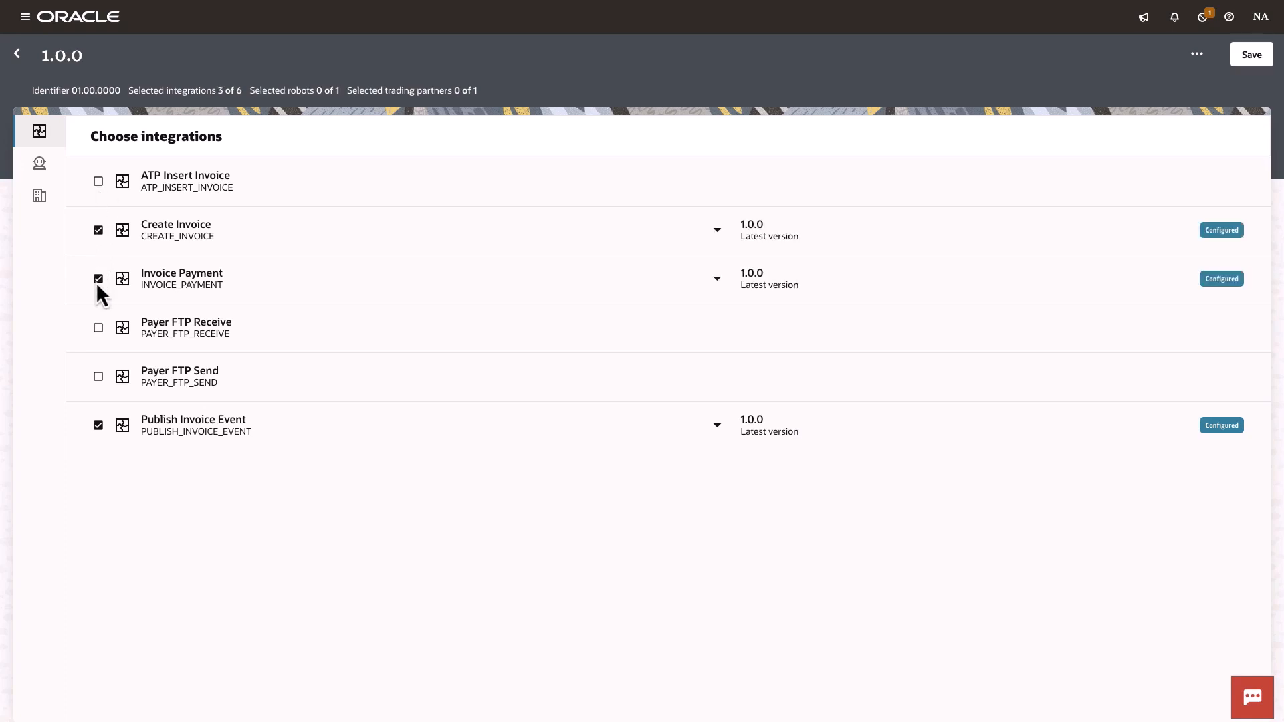
{"action": "left_click", "coordinate": [98, 327]}
{"action": "left_click", "coordinate": [99, 376]}
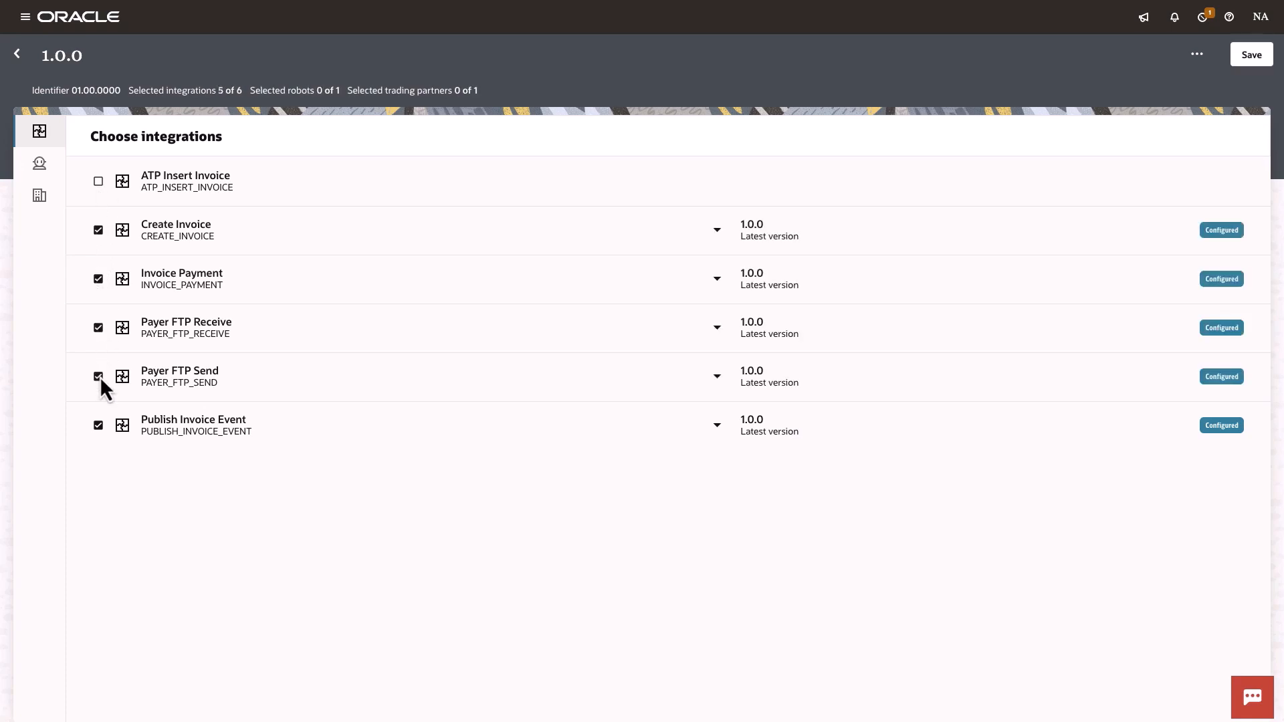
Add the Get PO Details robot and the Payer trading partner to the 1.0.0 deployment and save it.
{"action": "left_click", "coordinate": [45, 167]}
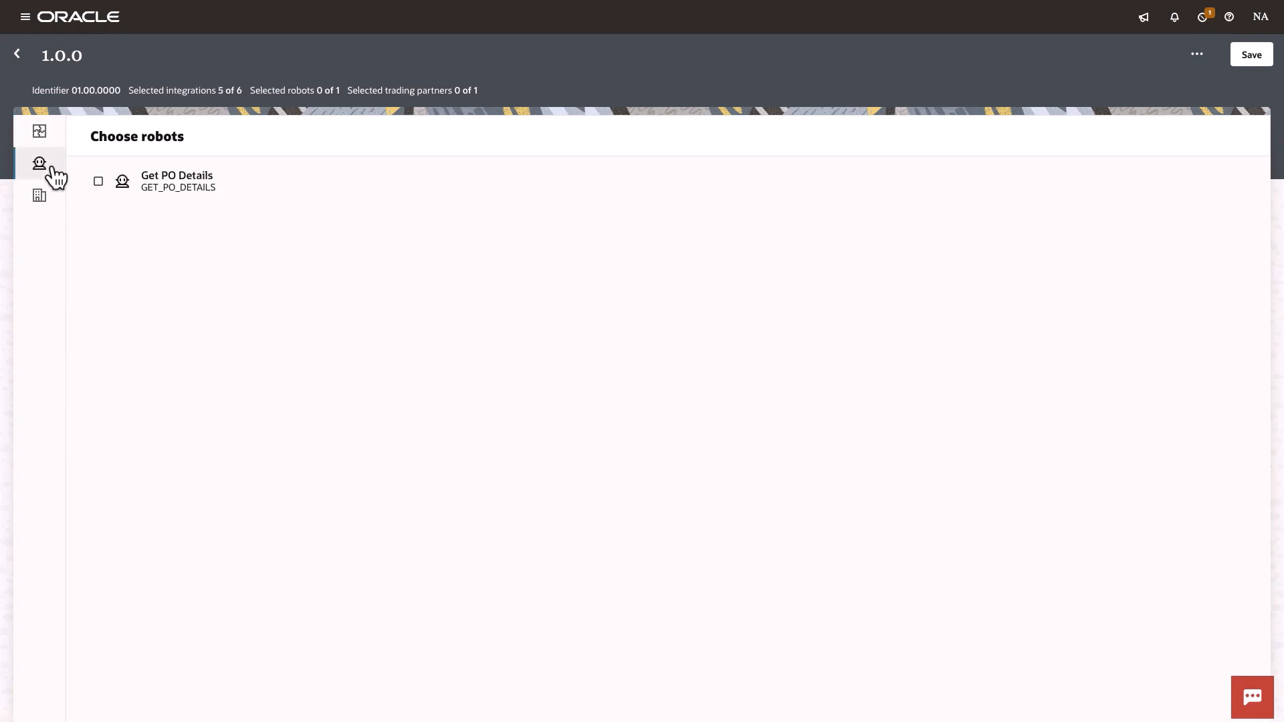
{"action": "left_click", "coordinate": [98, 181]}
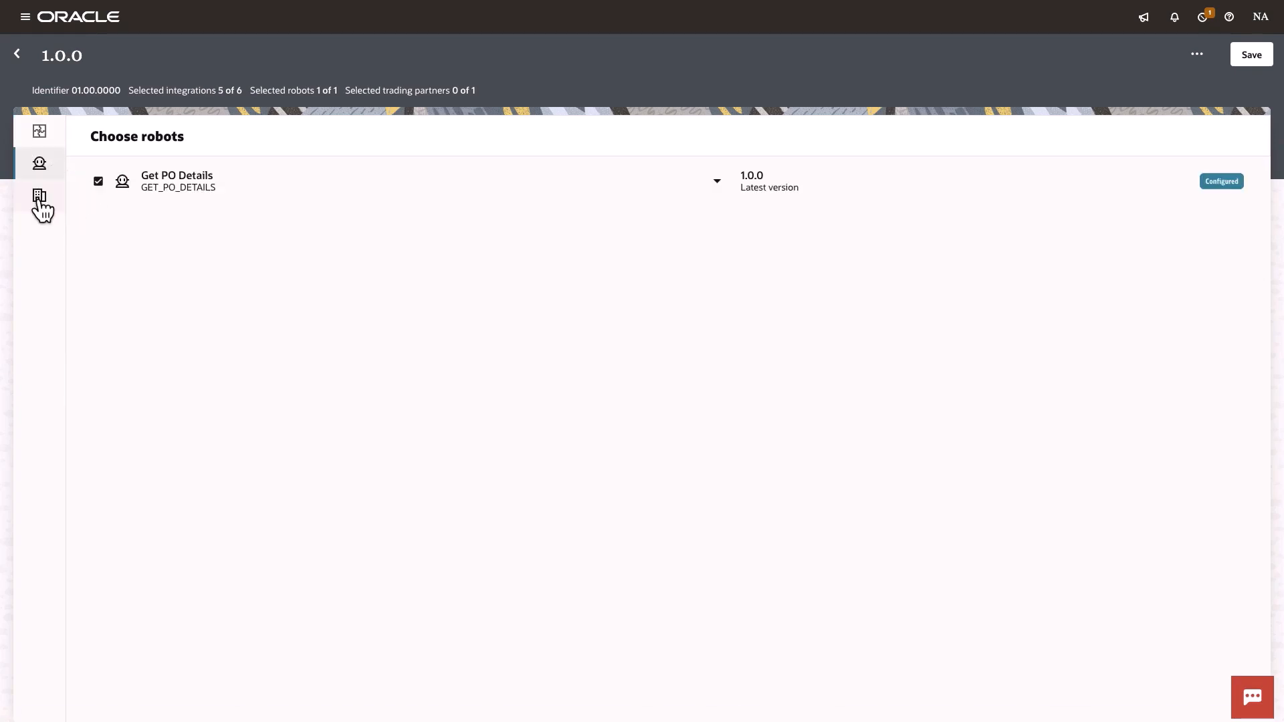
{"action": "left_click", "coordinate": [41, 199]}
{"action": "left_click", "coordinate": [99, 218]}
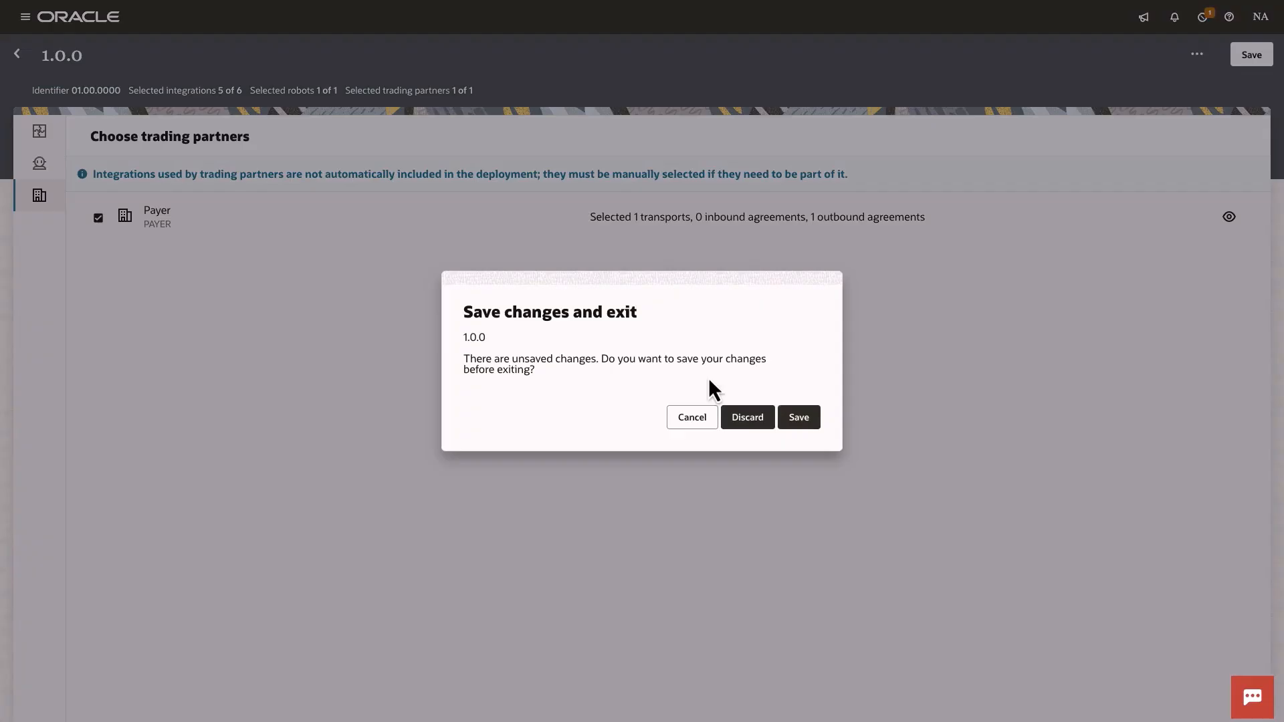
{"action": "left_click", "coordinate": [797, 417]}
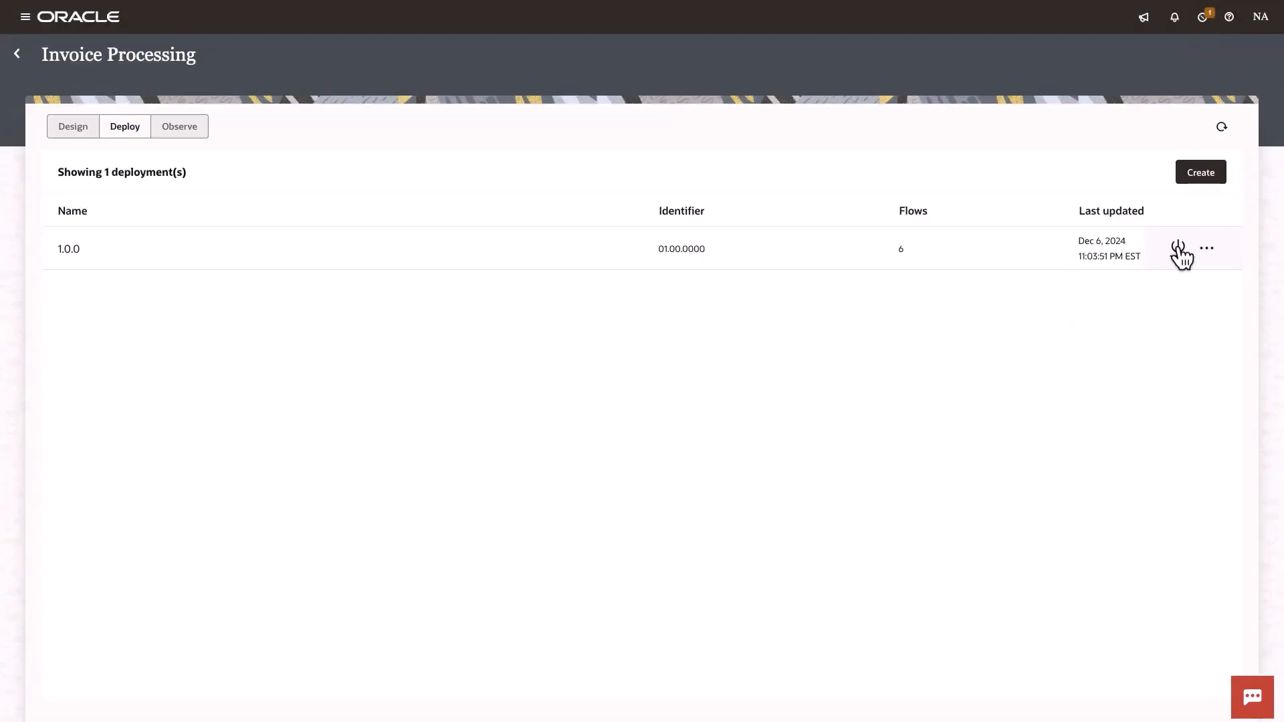
Activate the 1.0.0 project deployment with the Audit tracing level.
{"action": "left_click", "coordinate": [1178, 250]}
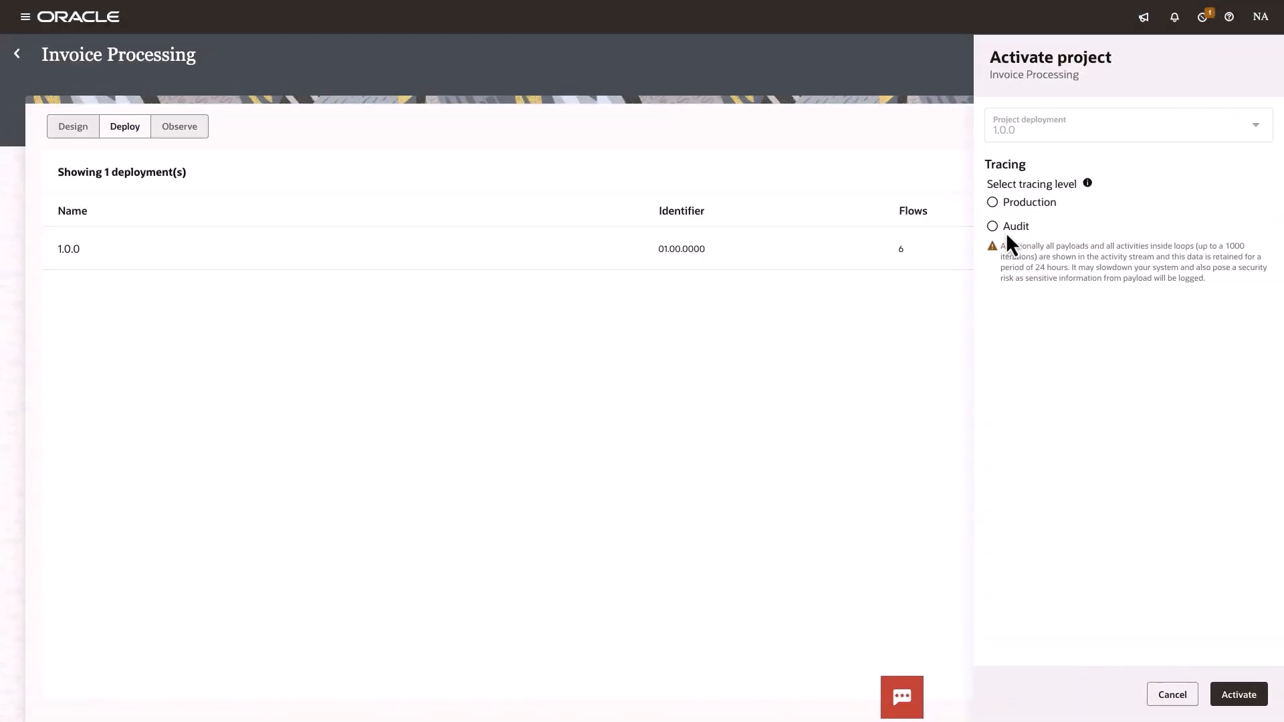
{"action": "left_click", "coordinate": [1007, 229]}
{"action": "left_click", "coordinate": [1233, 687]}
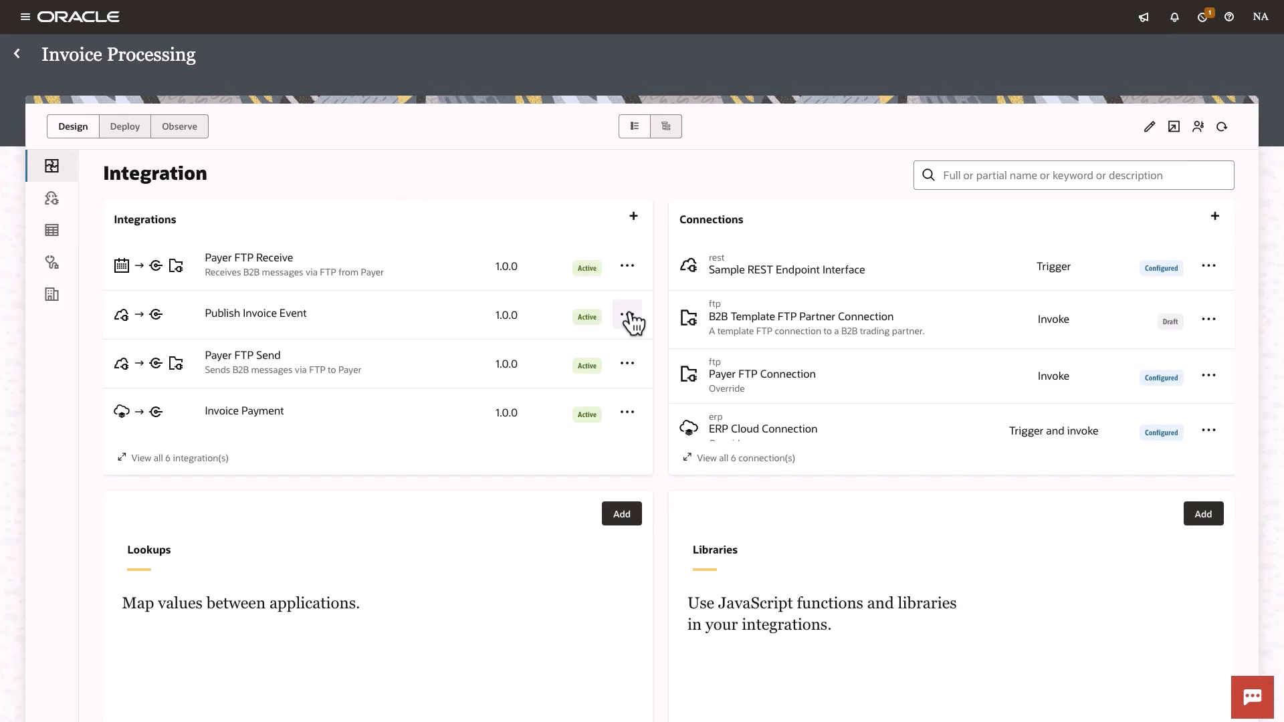
Start publishing the Publish Invoice Event integration to the API gateway.
{"action": "left_click", "coordinate": [629, 314]}
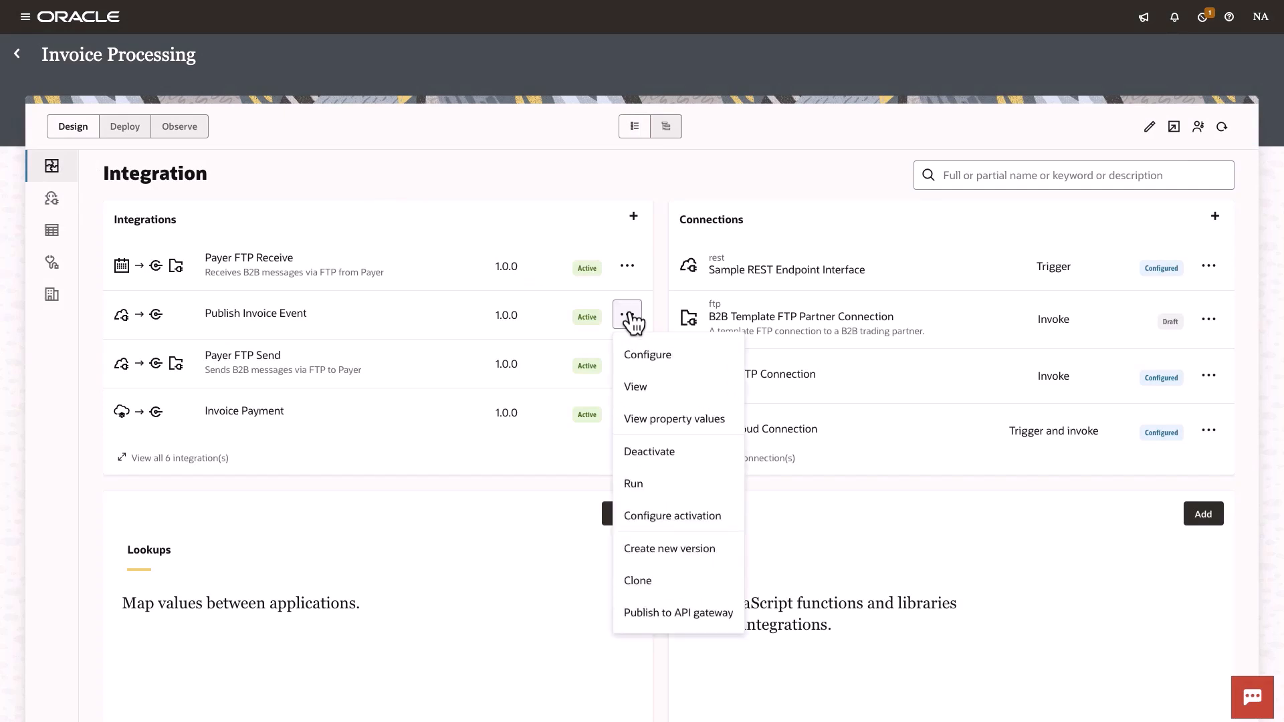
{"action": "left_click", "coordinate": [668, 612]}
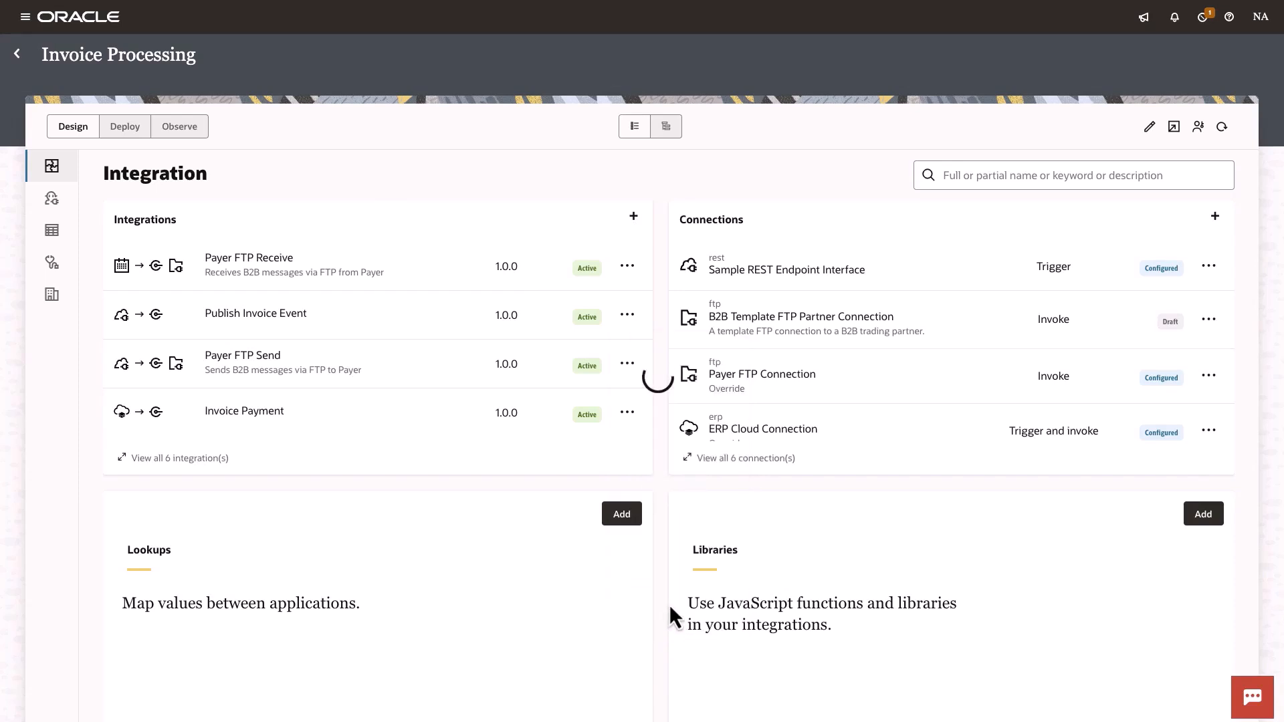